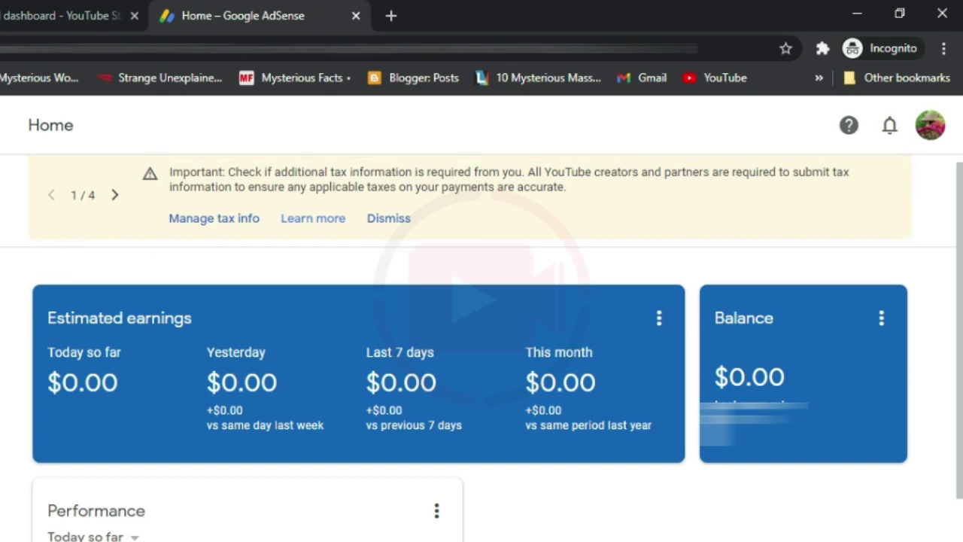
Open the tax info management page from the AdSense home notice and start adding United States tax info
scroll(414, 377, up, 1)
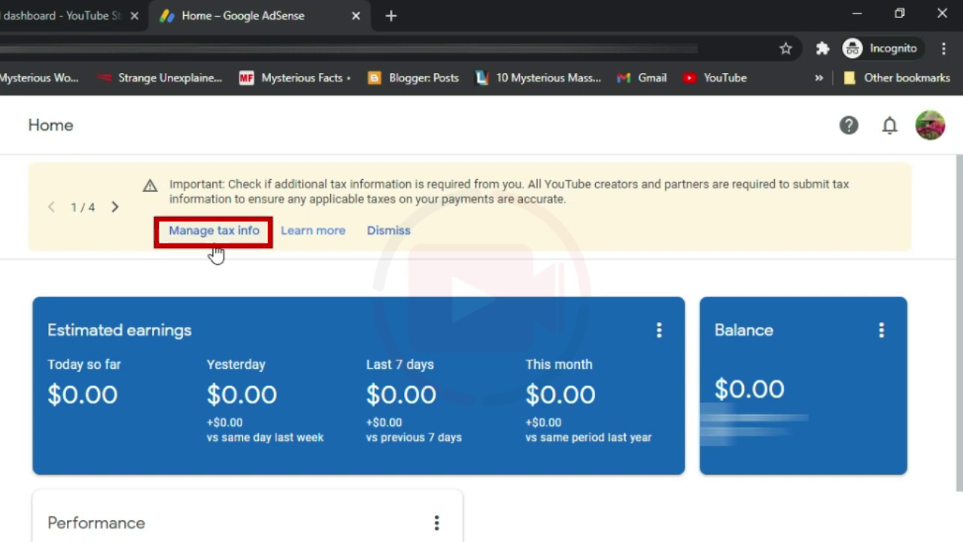
click(214, 234)
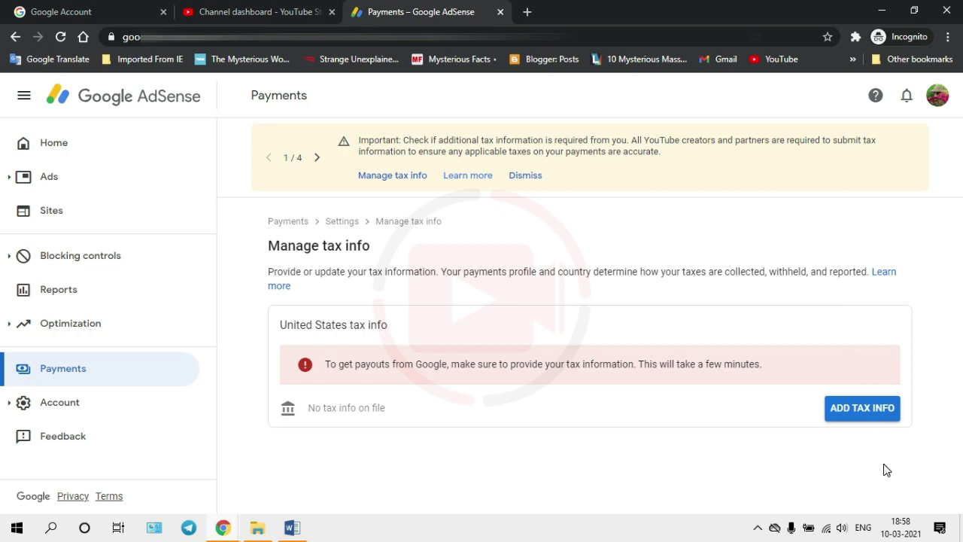
click(862, 420)
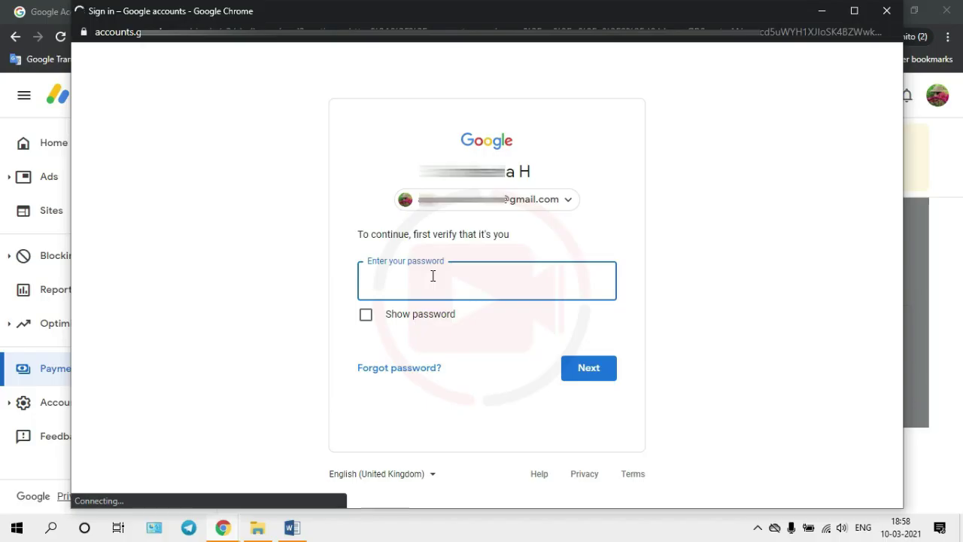
Verify the account owner's identity by entering the Google account password and submitting it
text(****)
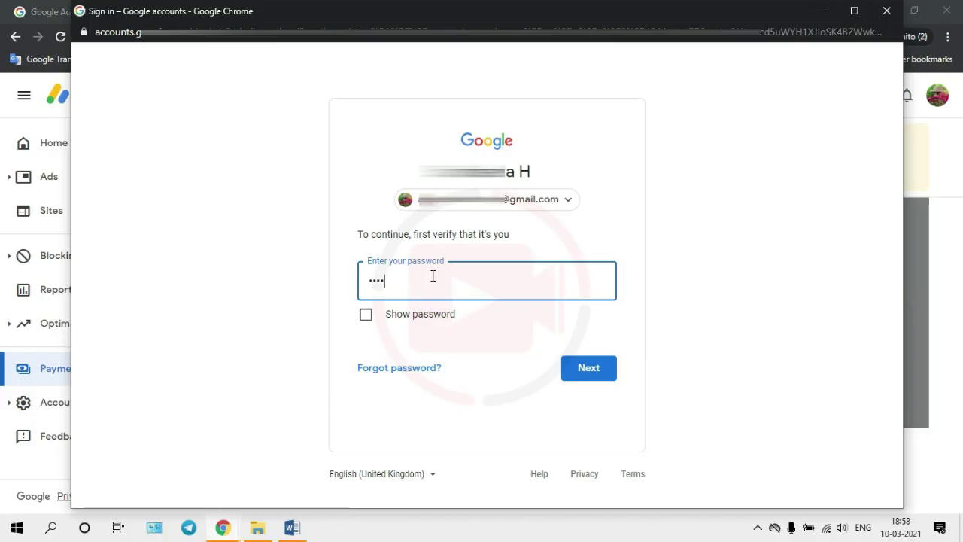
text(***********)
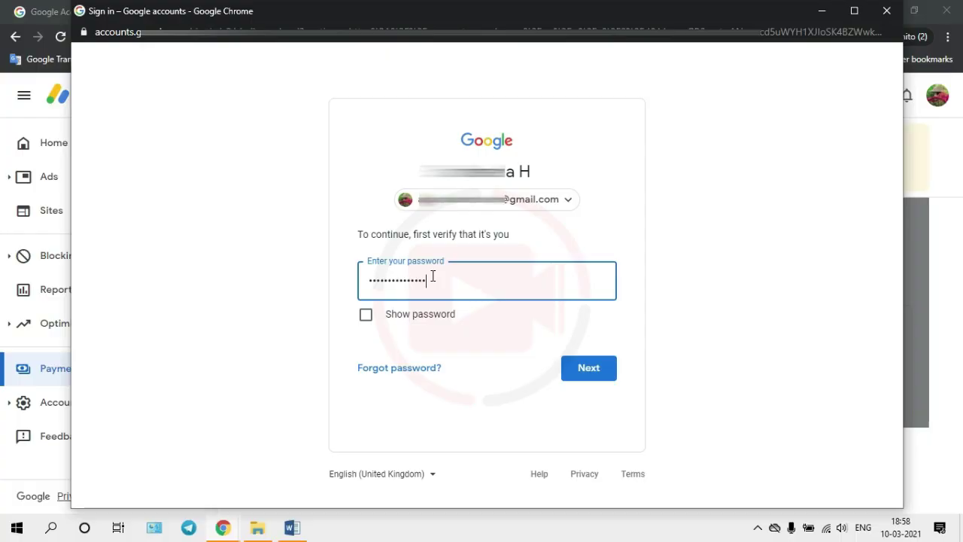
key(Return)
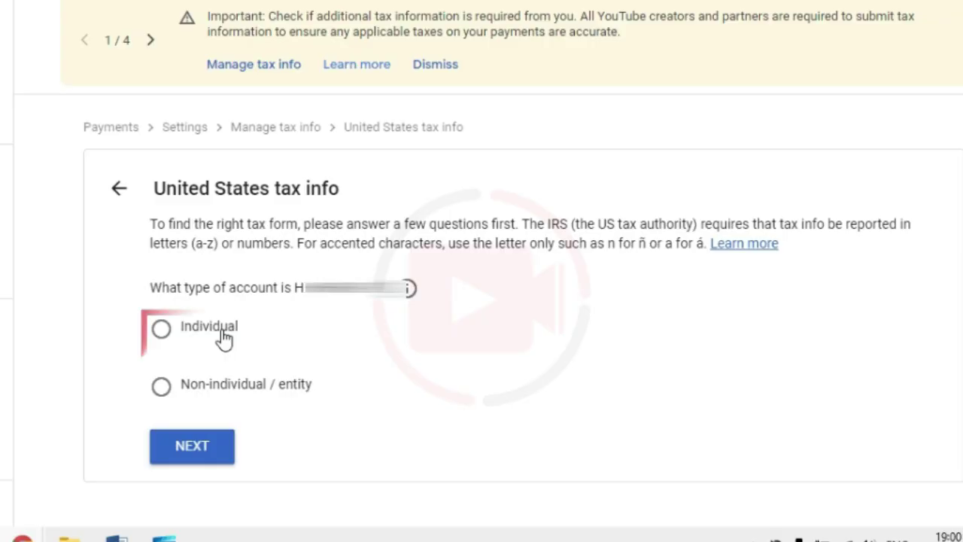
Declare the account type as Individual and answer No to being a citizen or resident of the United States
click(224, 336)
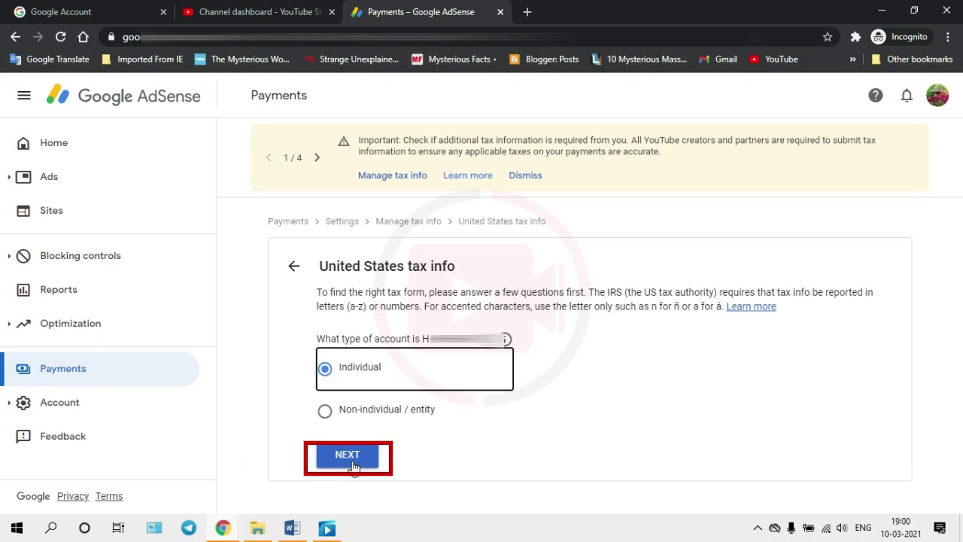
click(353, 467)
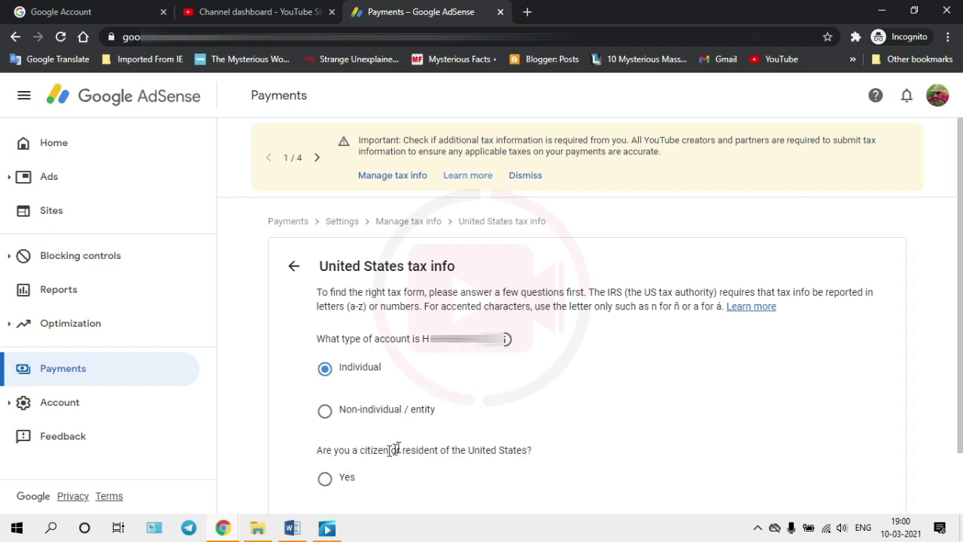
scroll(421, 442, down, 1)
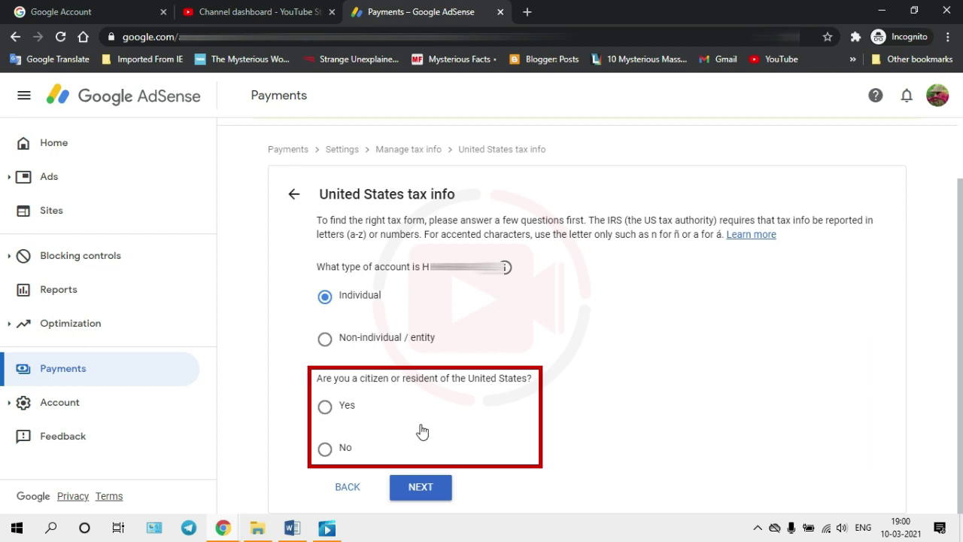
click(327, 448)
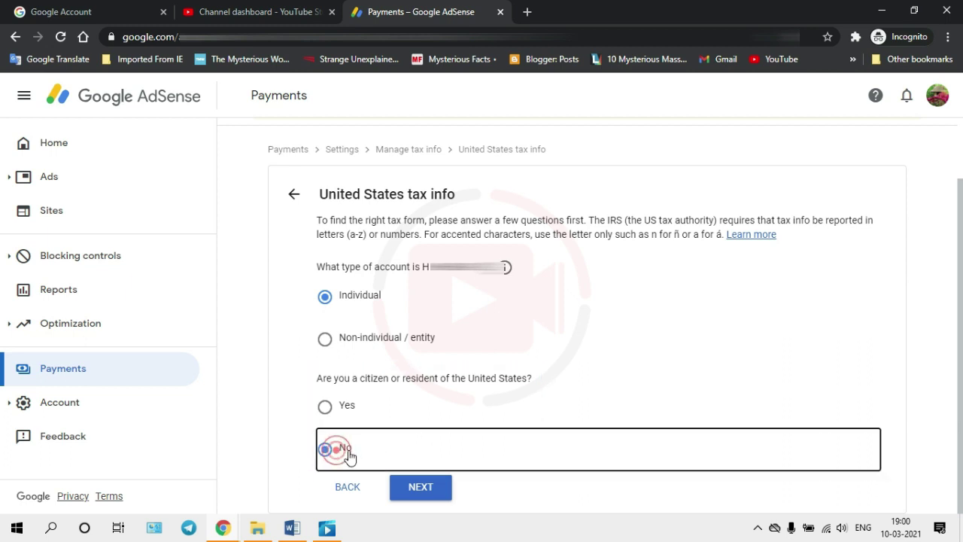
click(418, 493)
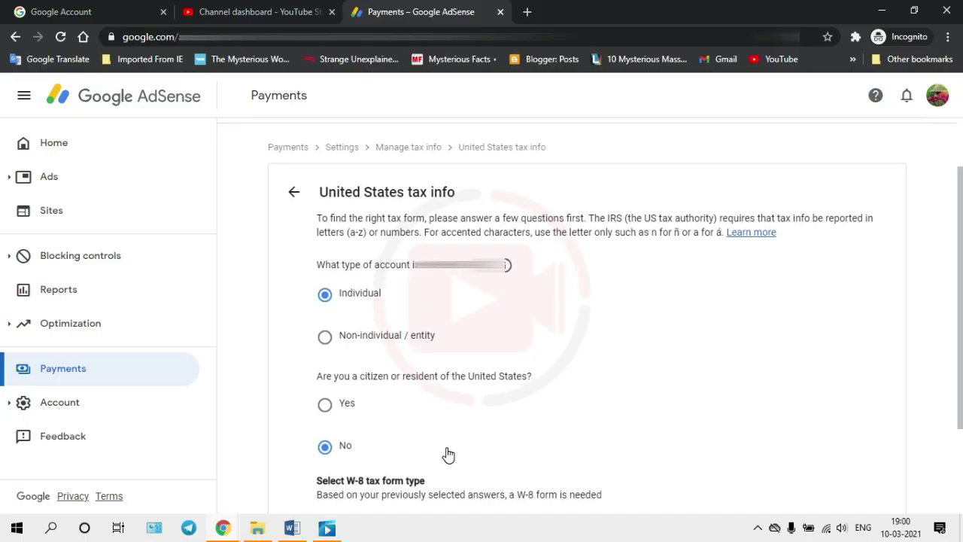
Choose W-8BEN as the W-8 tax form type and start the form
scroll(448, 454, down, 2)
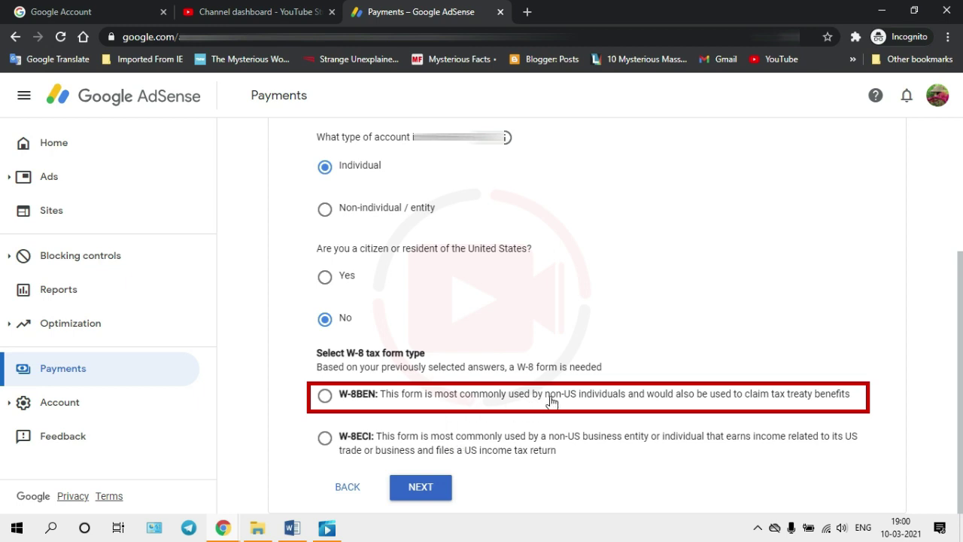
drag(545, 394, 627, 407)
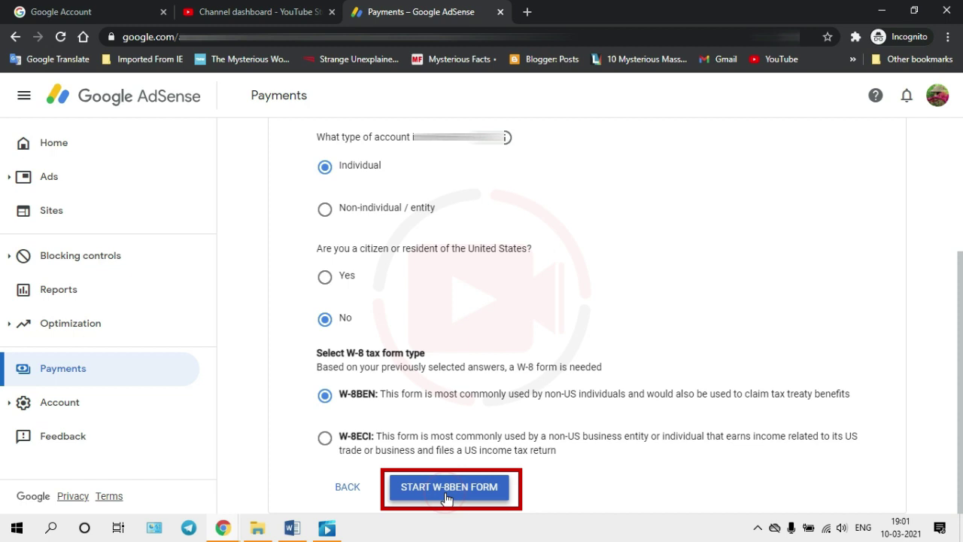
click(447, 497)
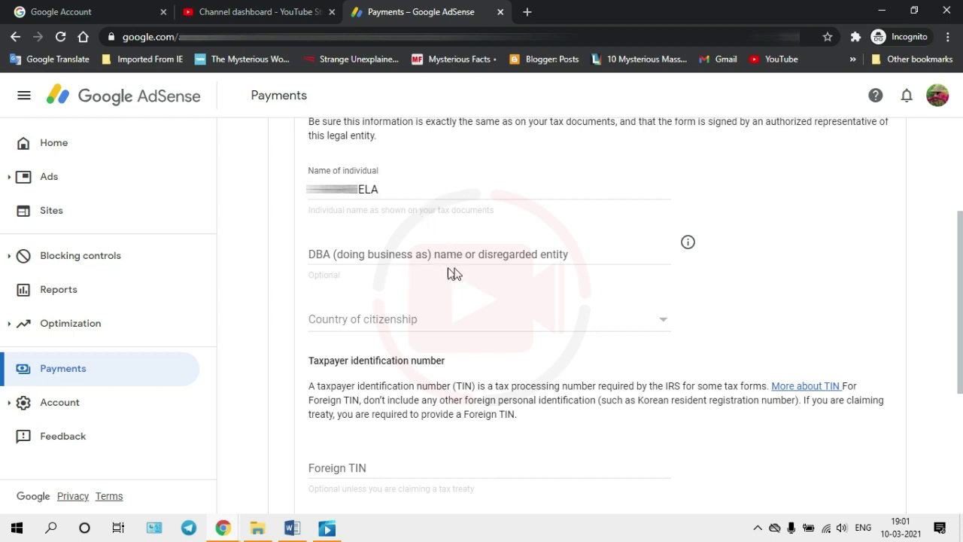
Set the country of citizenship to India in the tax identity section
click(469, 329)
scroll(312, 358, down, 2)
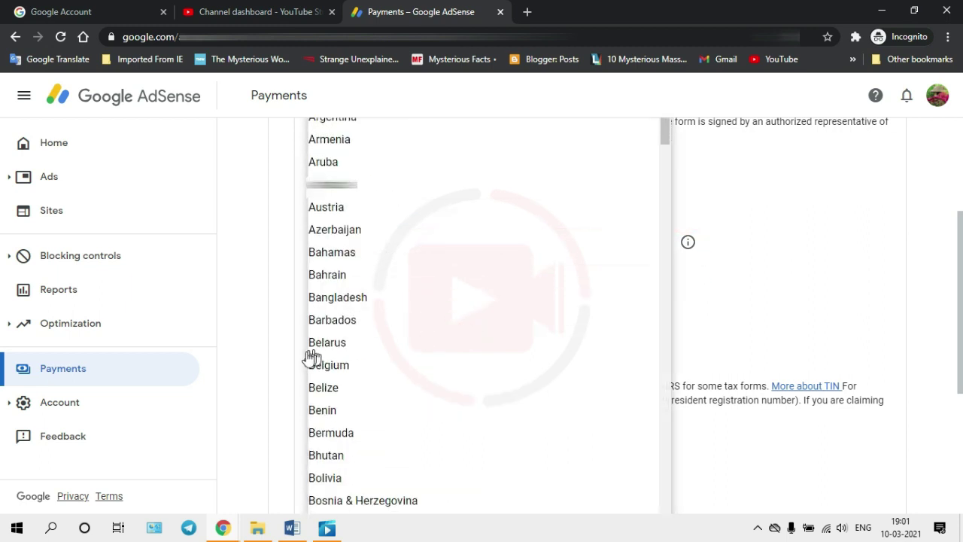
scroll(312, 358, down, 10)
click(366, 240)
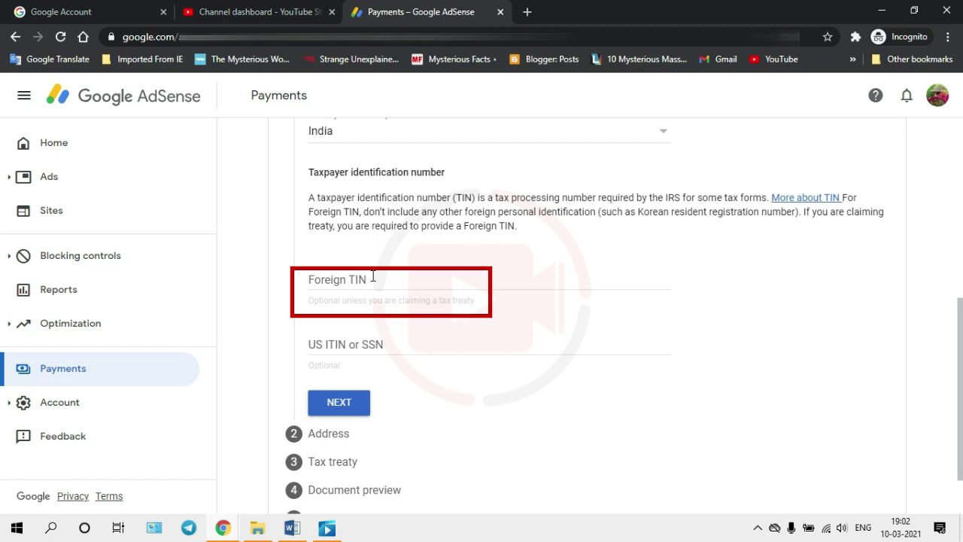
Paste the PAN card number as the Foreign TIN and continue to the address section
click(372, 277)
key(ctrl+v)
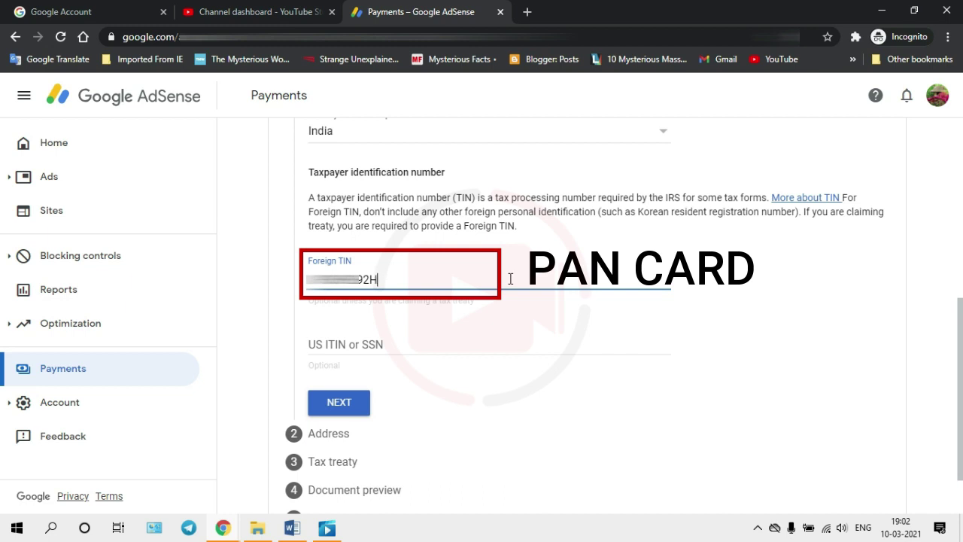
click(335, 412)
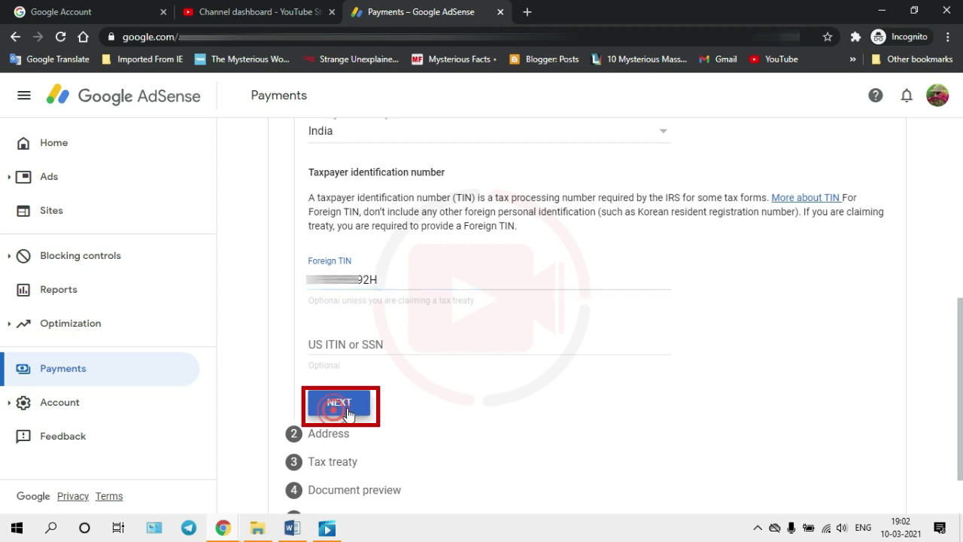
Mark the mailing address as the same as the permanent residence address and continue to the tax treaty section
scroll(488, 303, down, 1)
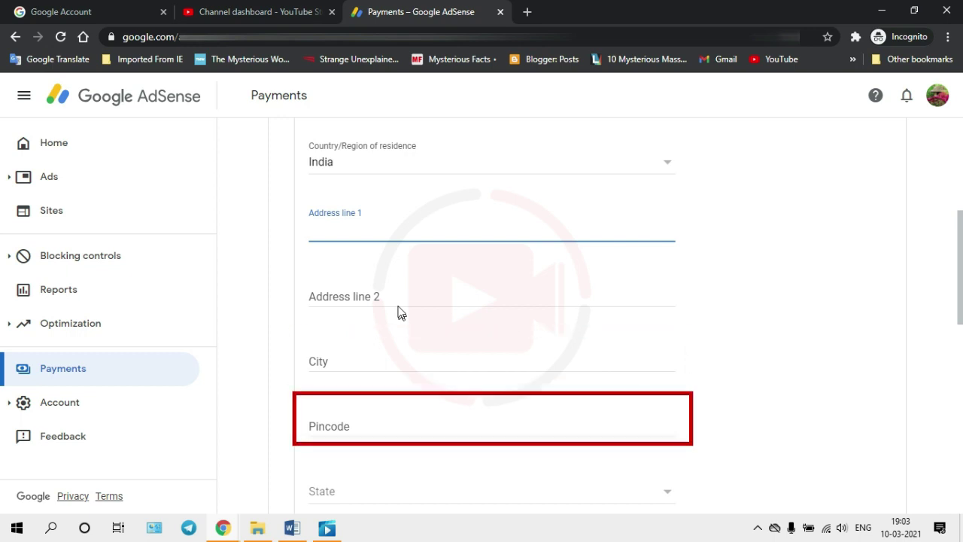
scroll(401, 312, down, 4)
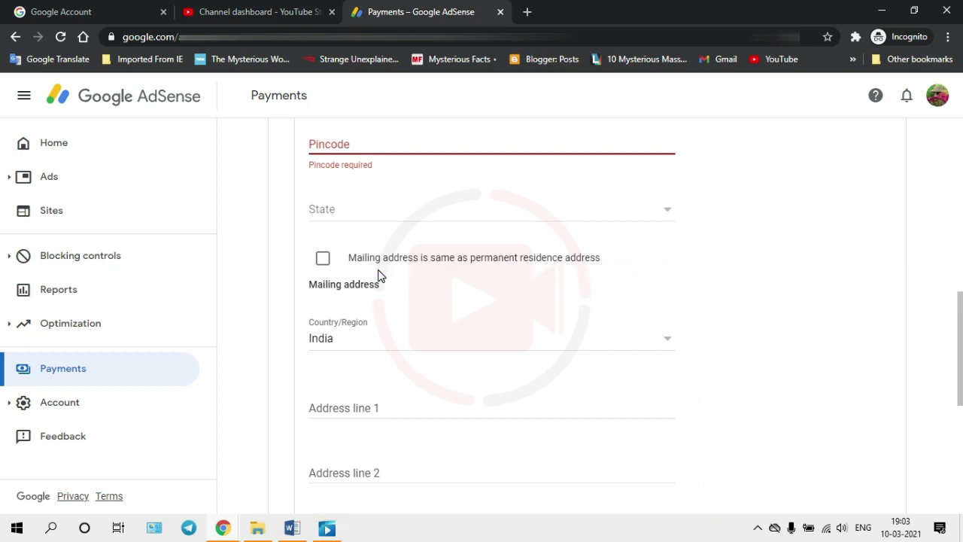
click(323, 259)
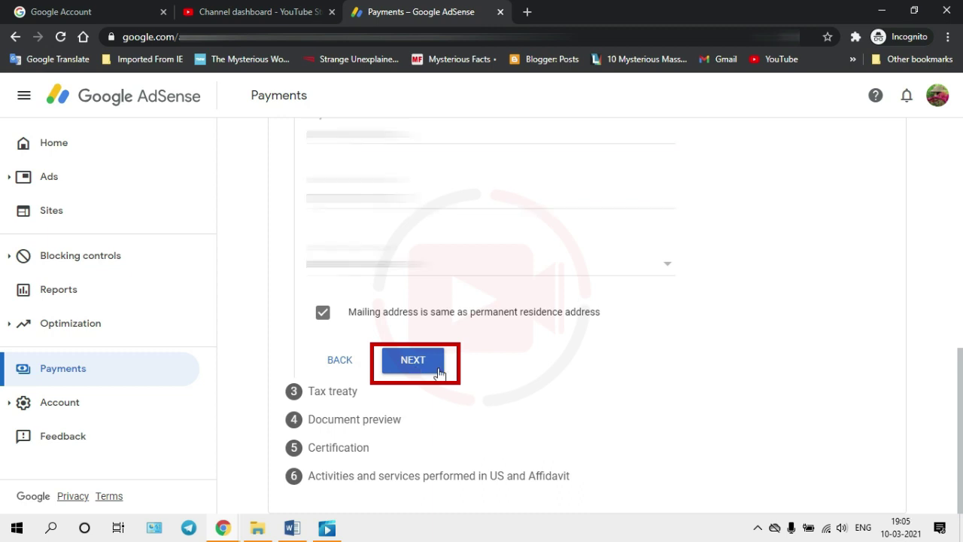
click(438, 366)
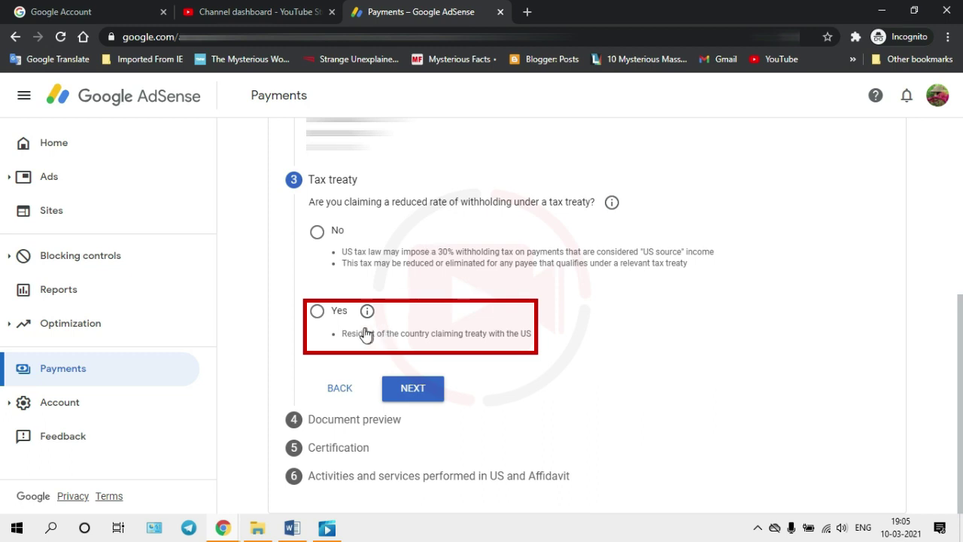
Claim a reduced withholding rate under a tax treaty, confirming residency in the treaty country and selecting India
click(319, 316)
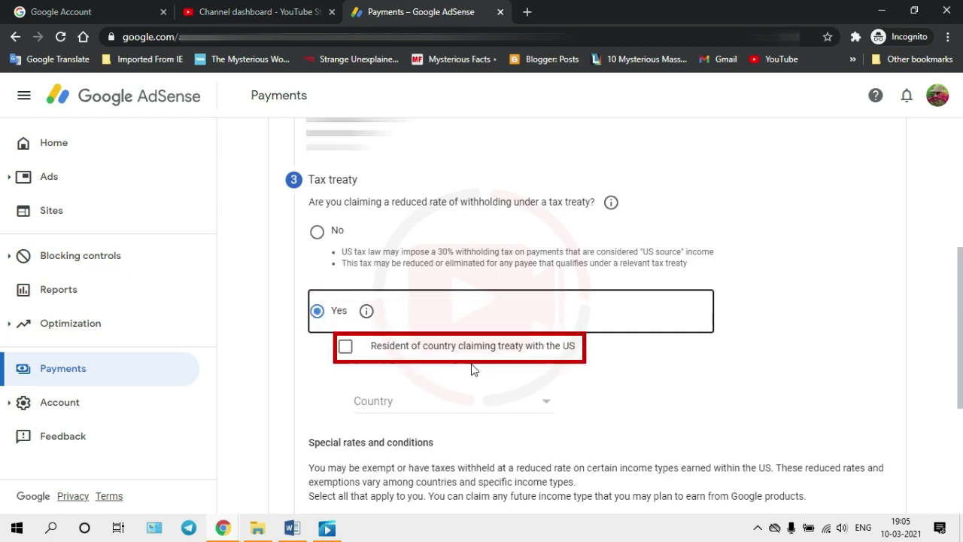
click(351, 355)
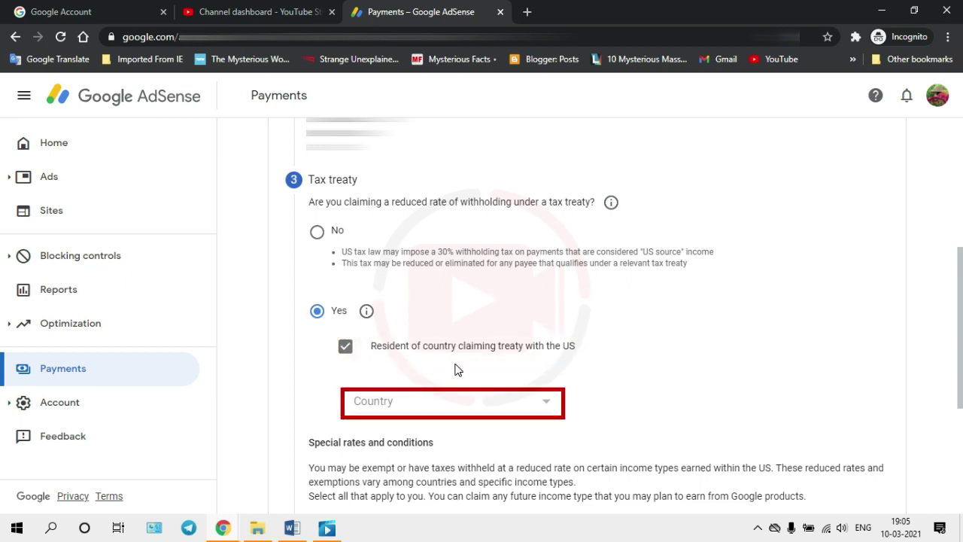
scroll(475, 353, down, 1)
click(476, 353)
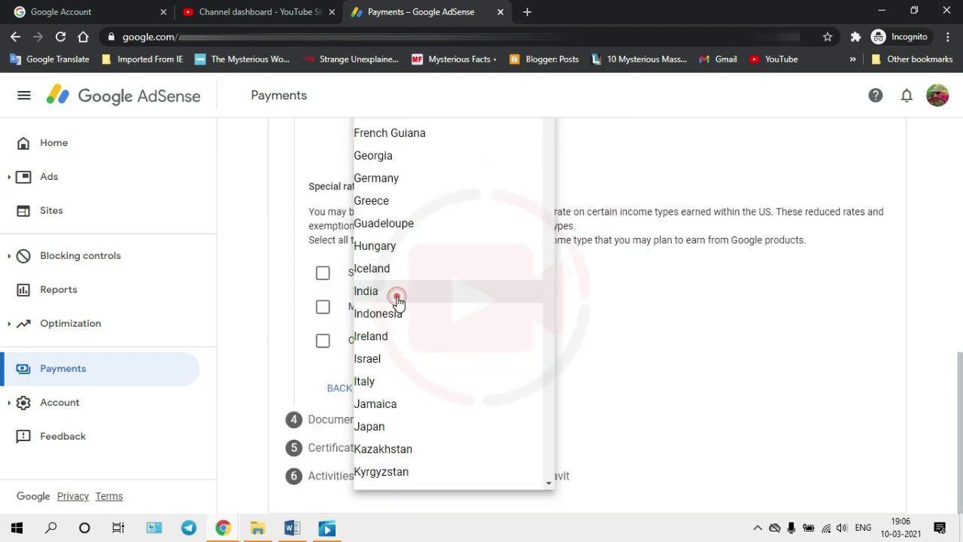
click(486, 299)
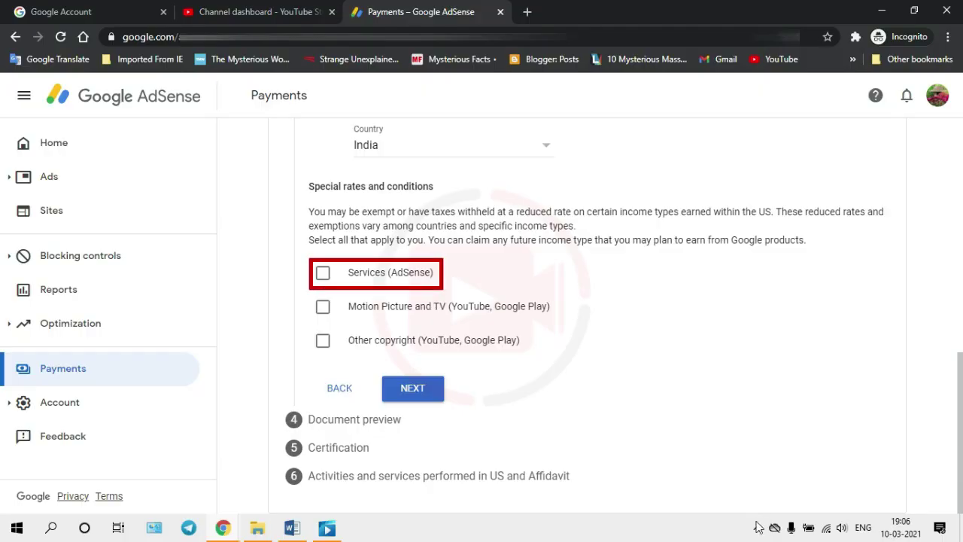
Claim Services (AdSense) under Article 7 and paragraph 1 at the 0% reduced rate, and confirm the treaty terms are met
click(323, 272)
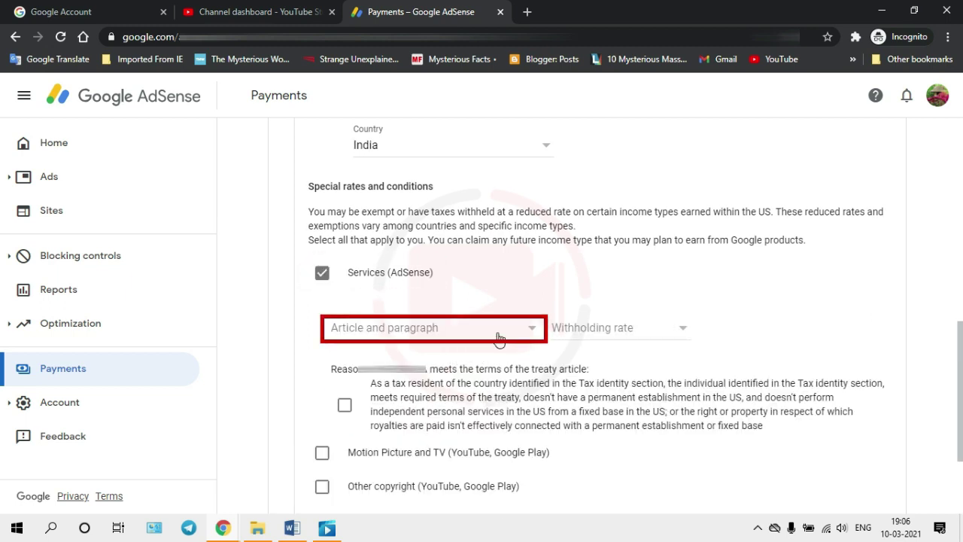
click(496, 331)
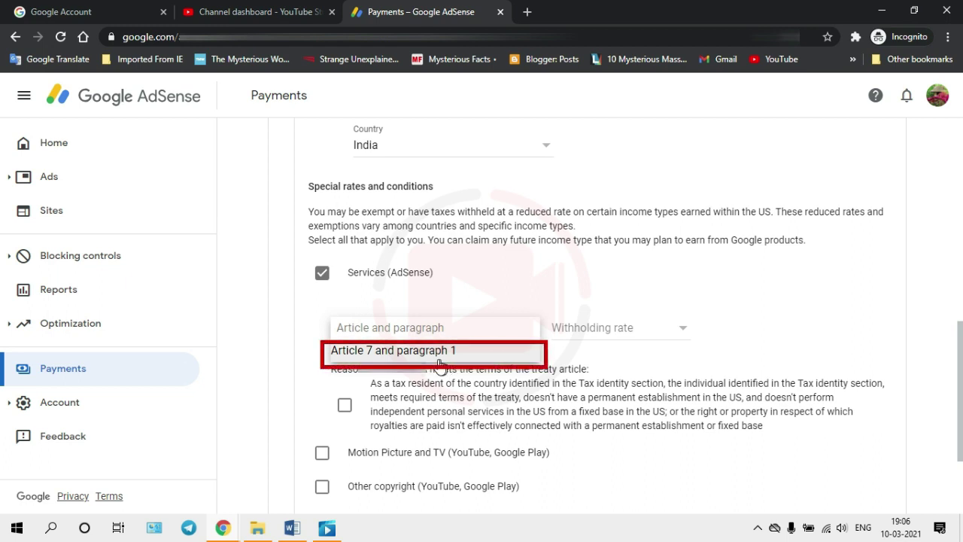
click(439, 358)
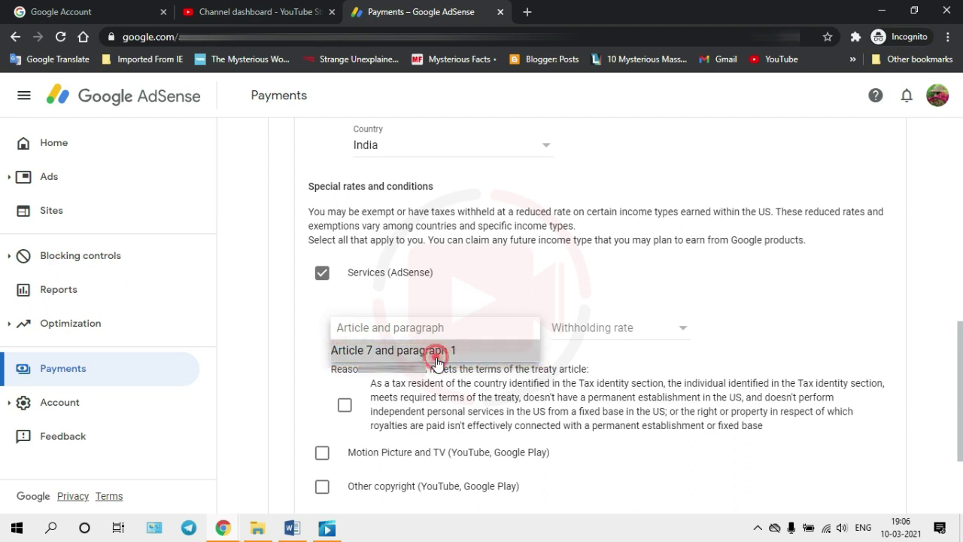
click(589, 340)
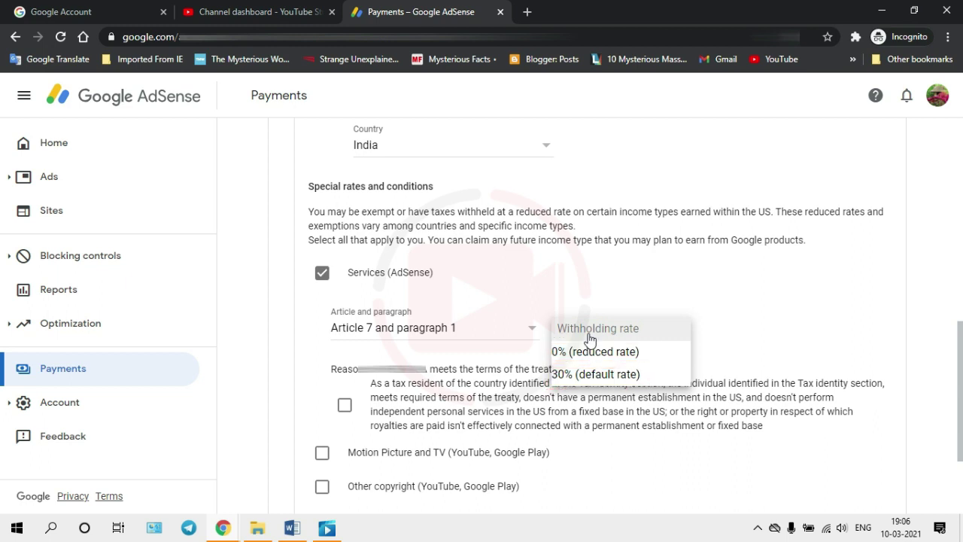
click(636, 351)
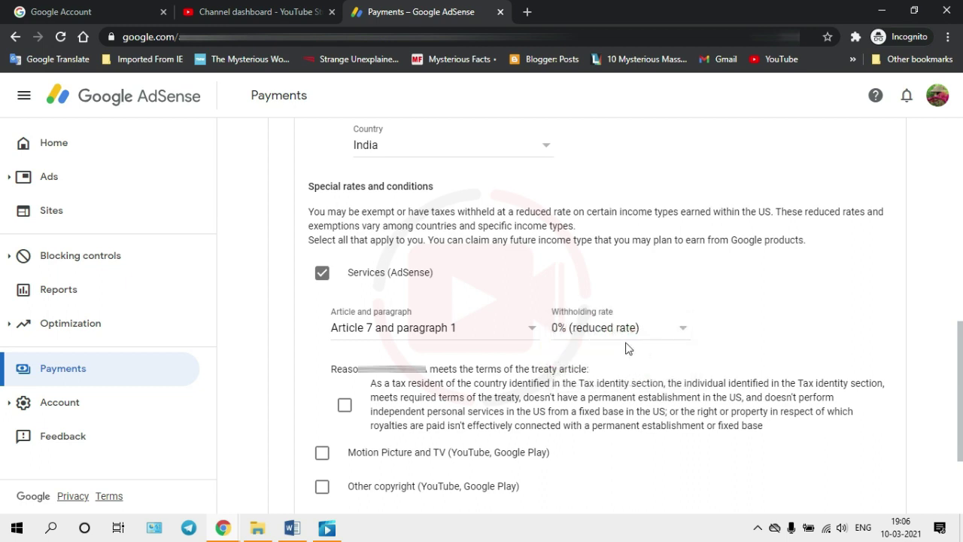
scroll(481, 346, down, 1)
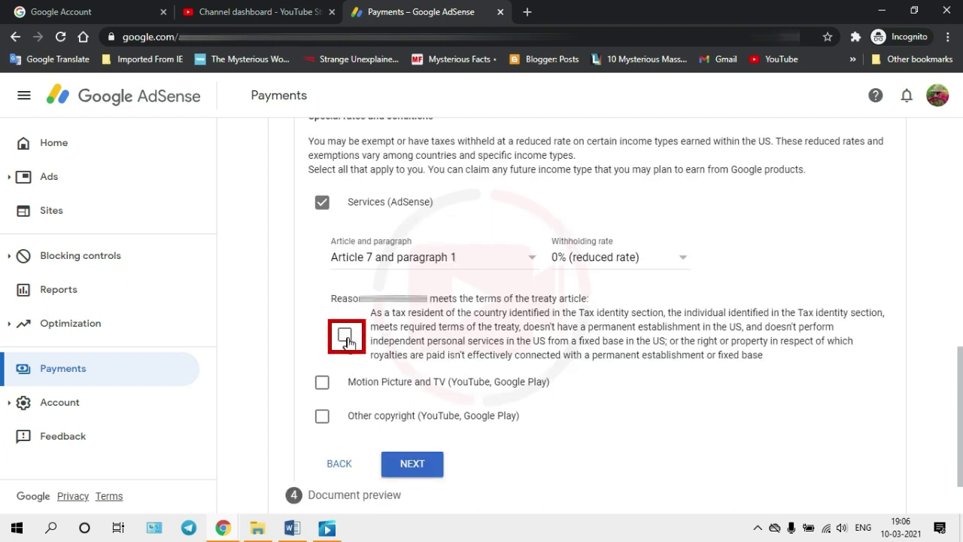
click(345, 337)
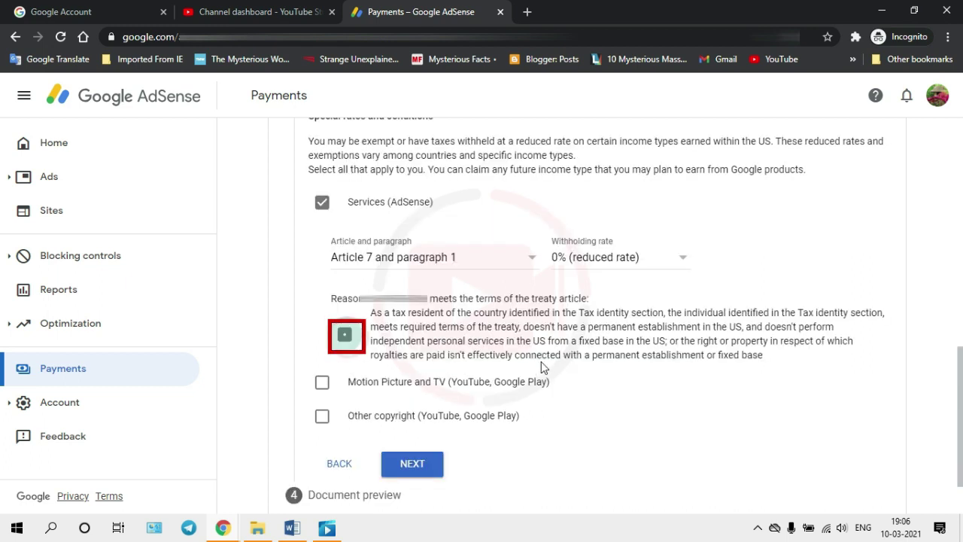
Claim Motion Picture and TV under Article 12 and paragraph 2A II at the 15% reduced rate, and confirm the treaty terms are met
click(321, 388)
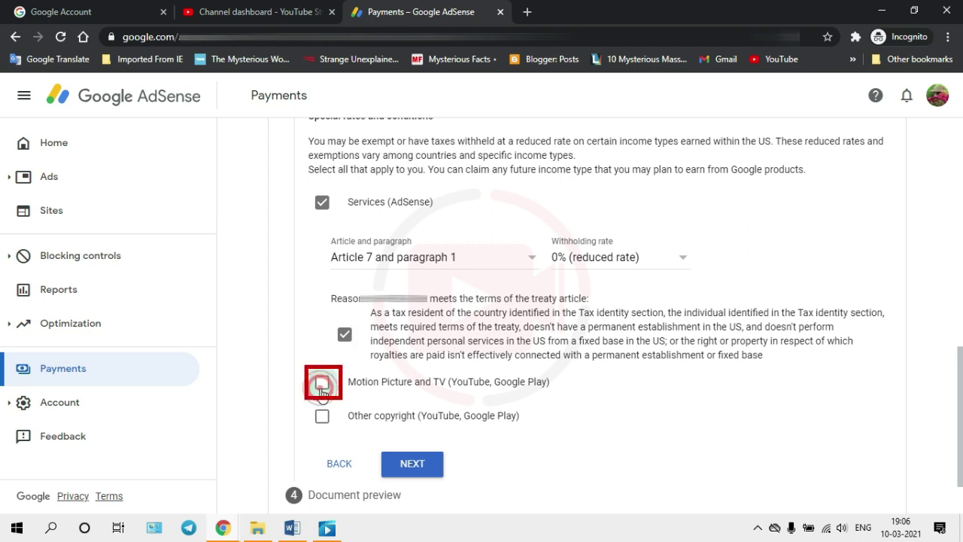
scroll(392, 354, down, 2)
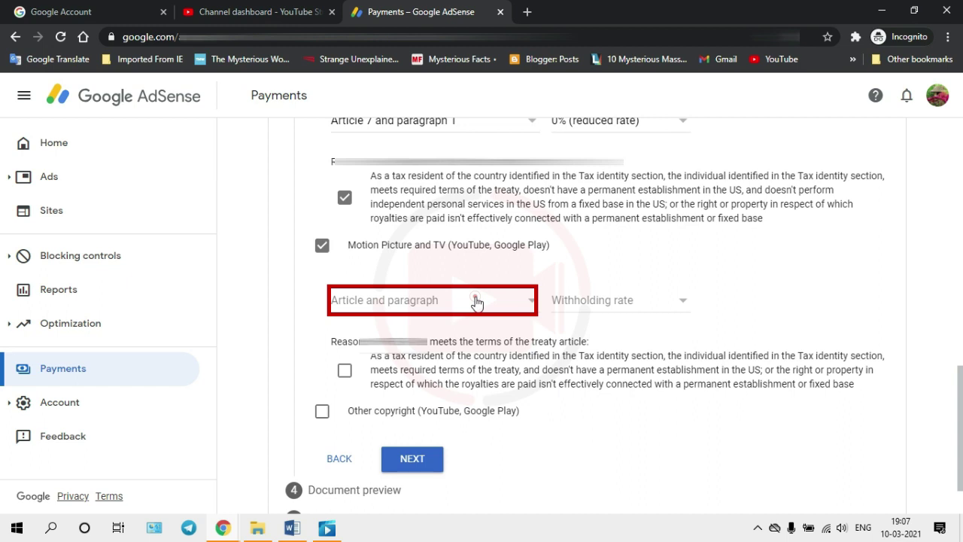
click(476, 302)
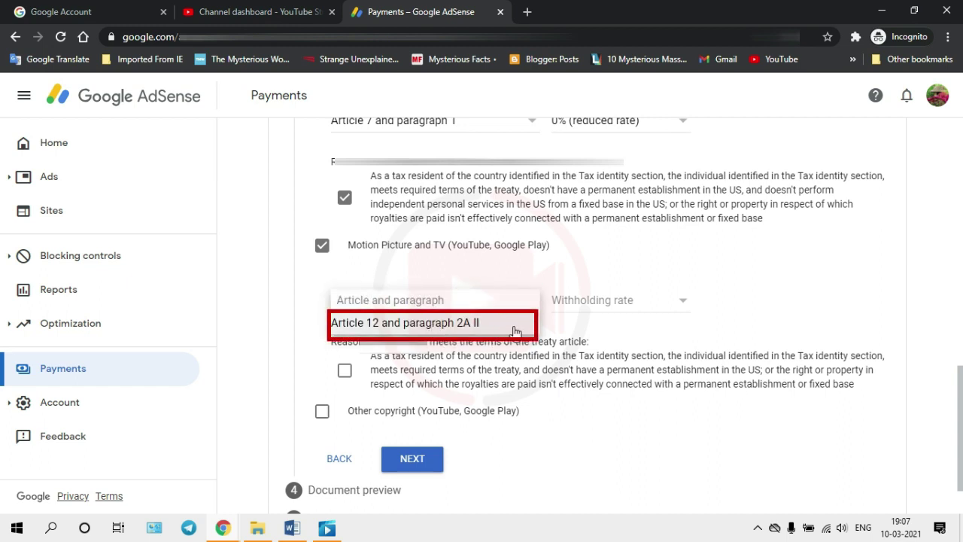
click(514, 326)
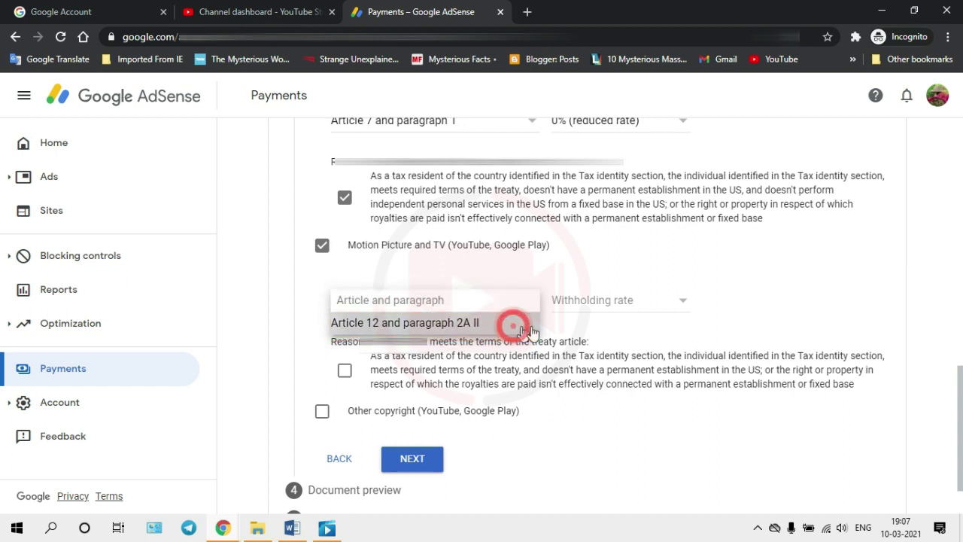
click(609, 304)
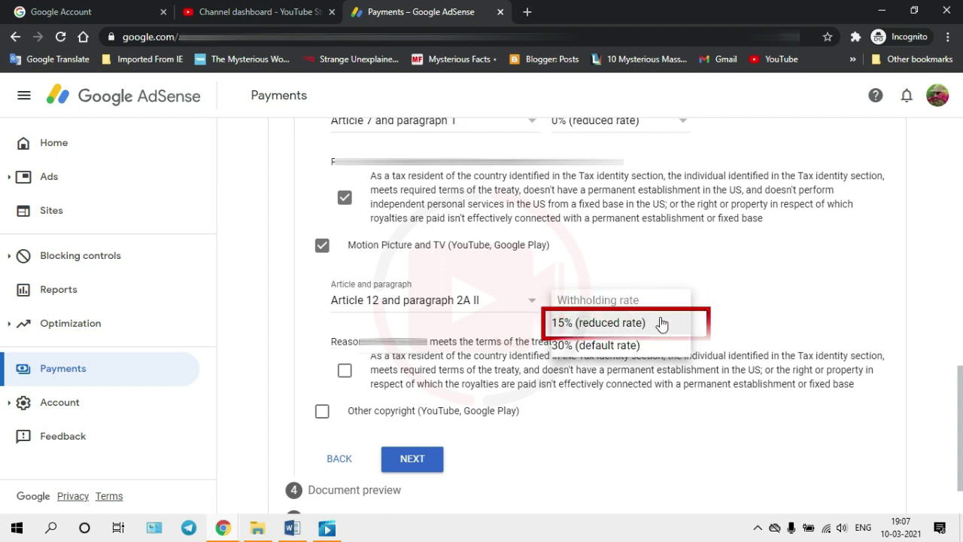
click(661, 323)
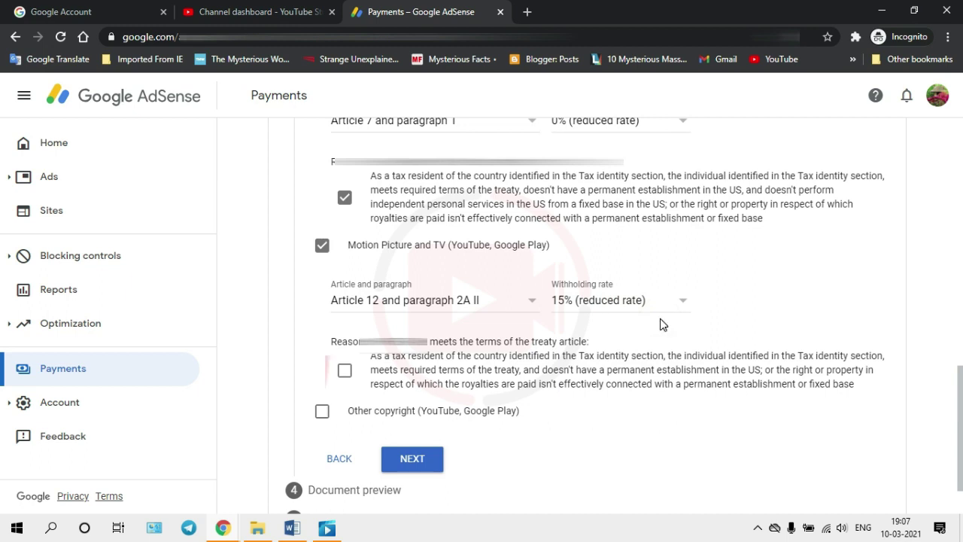
click(344, 370)
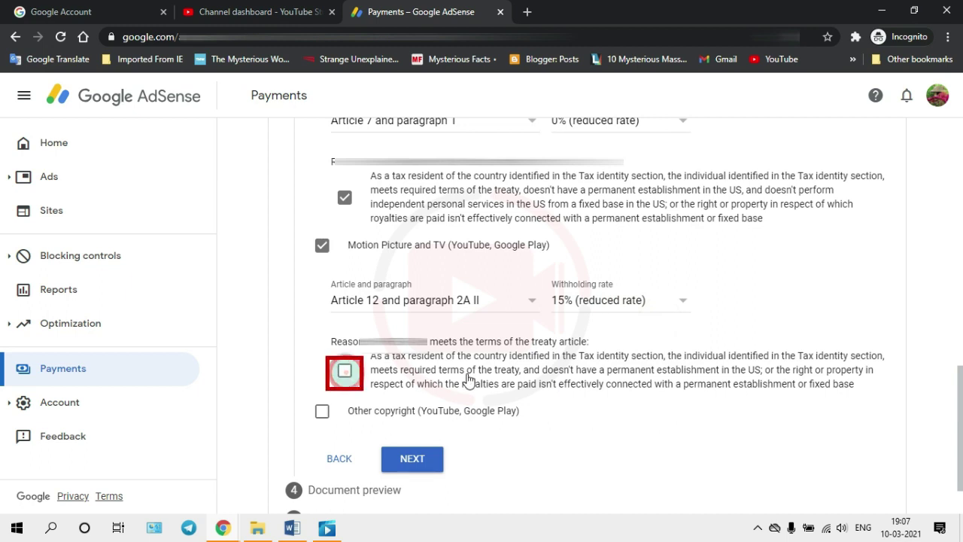
Claim Other copyright under Article 12 and paragraph 2A II at the 15% reduced rate, confirm the treaty terms, and continue to the document preview
scroll(526, 372, down, 1)
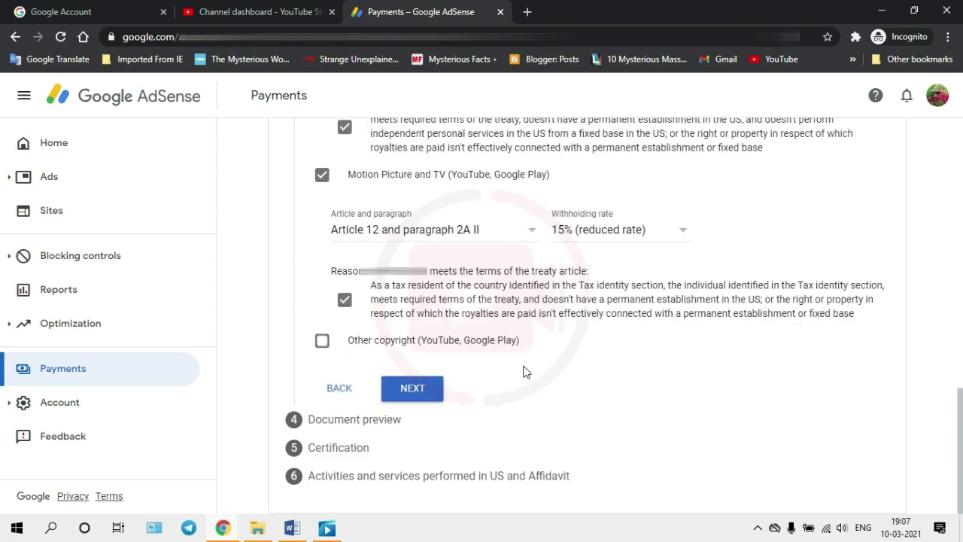
click(322, 342)
scroll(460, 361, down, 2)
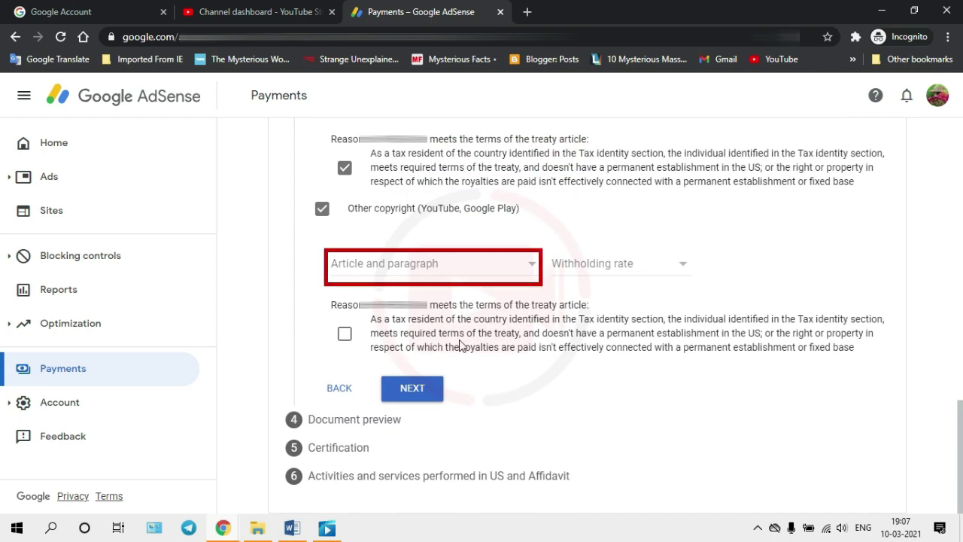
click(436, 267)
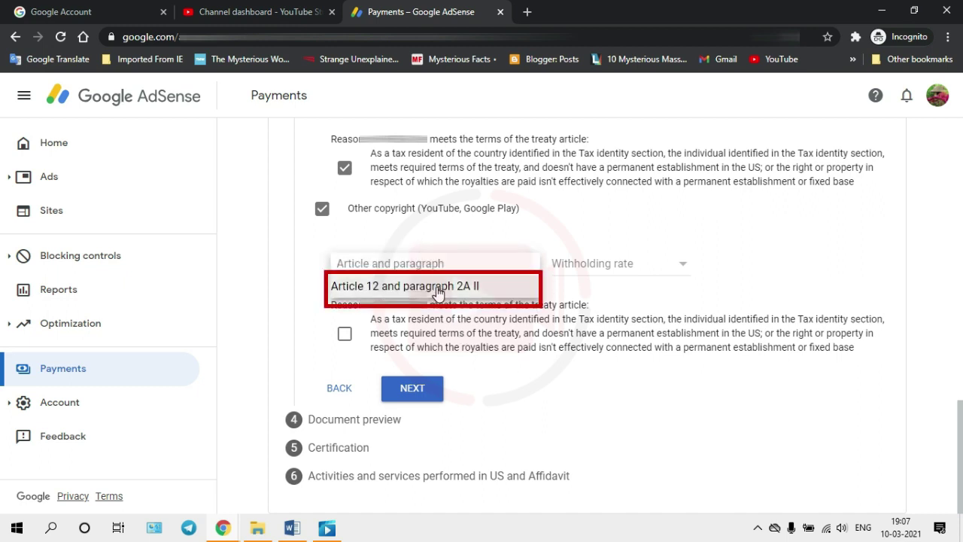
click(438, 290)
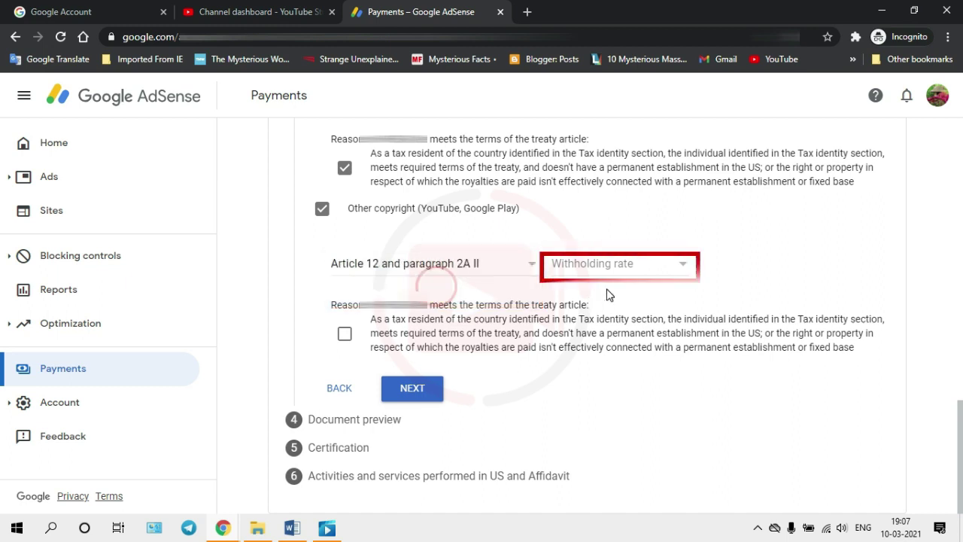
click(602, 269)
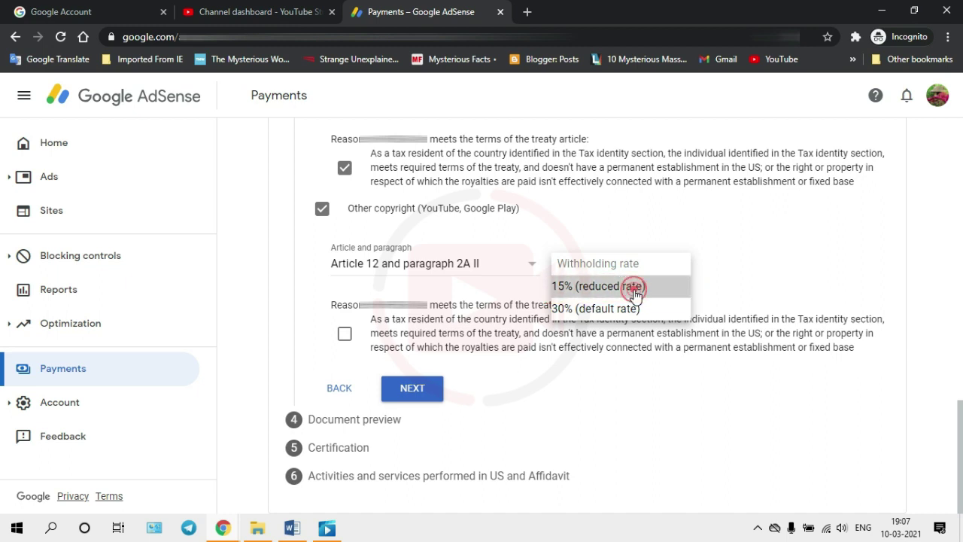
click(634, 291)
click(345, 334)
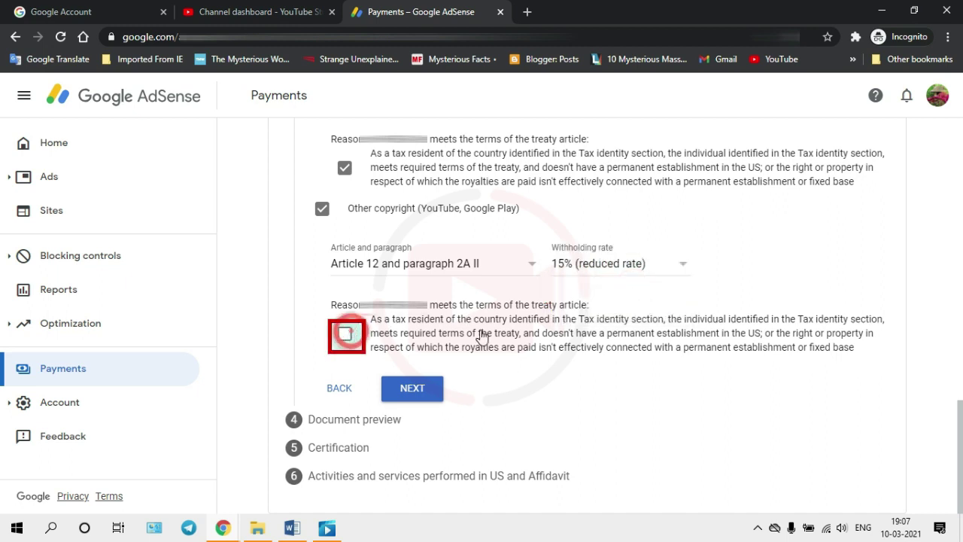
click(426, 391)
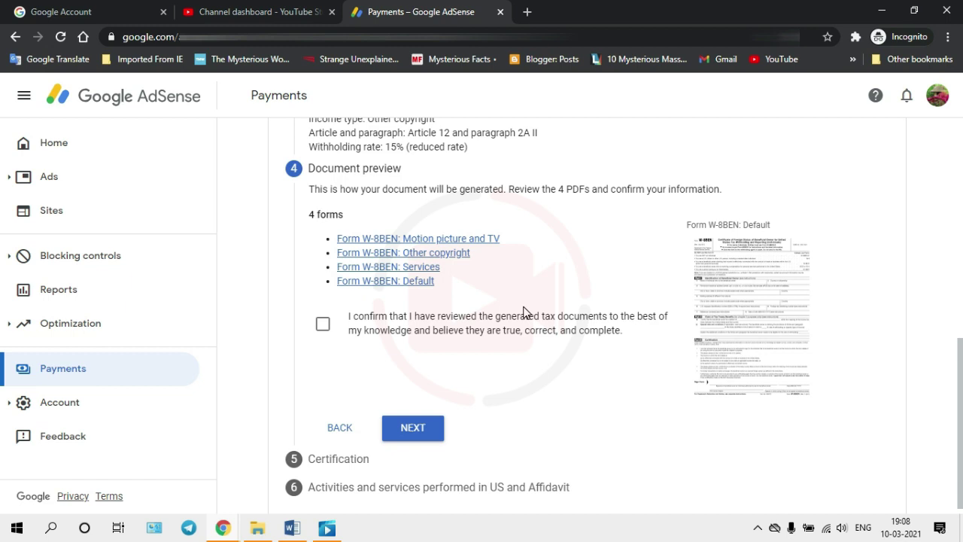
Confirm that the generated W-8BEN tax documents have been reviewed and are correct, and continue to the certification section
scroll(525, 313, up, 5)
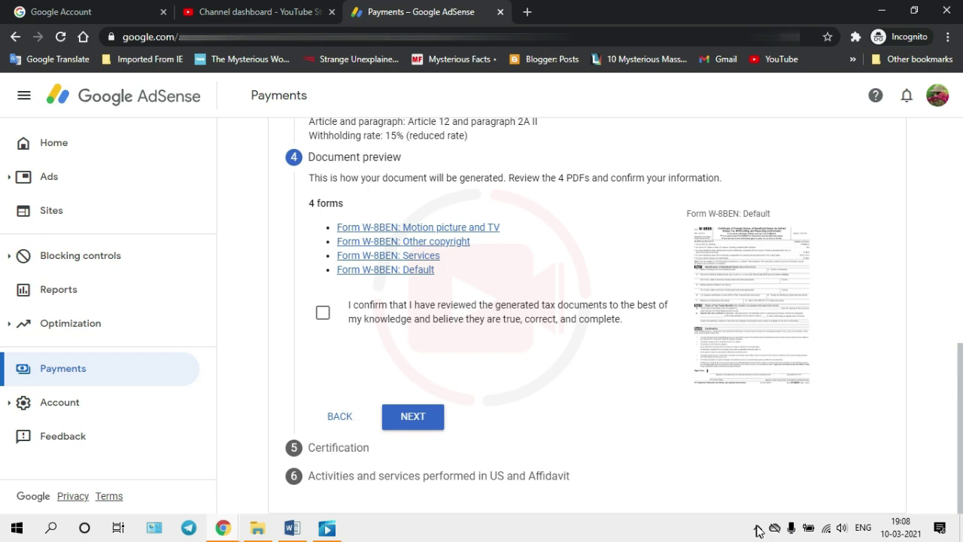
click(321, 317)
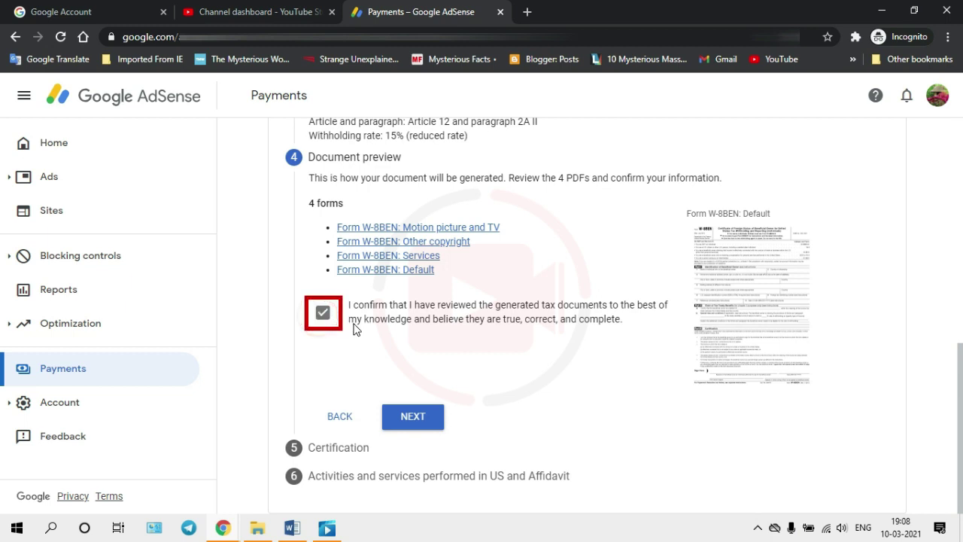
click(433, 430)
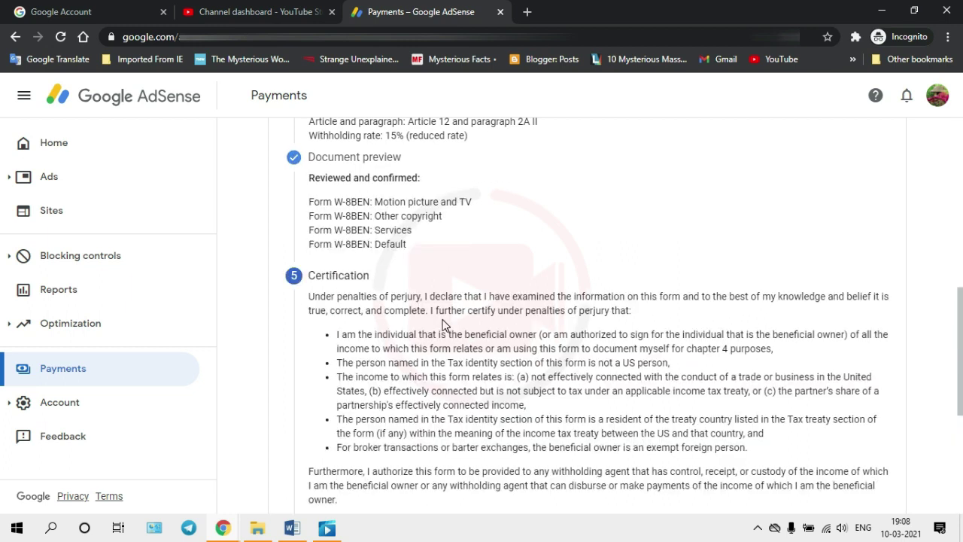
Sign the certification with the full legal name, declare completing the form on one's own behalf, and continue to the final section
scroll(444, 322, down, 1)
scroll(444, 320, down, 3)
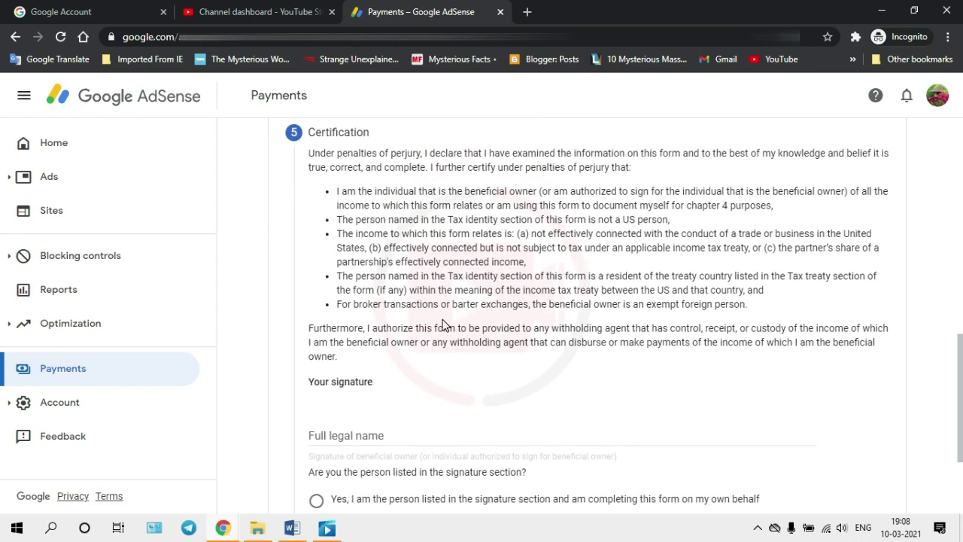
click(402, 297)
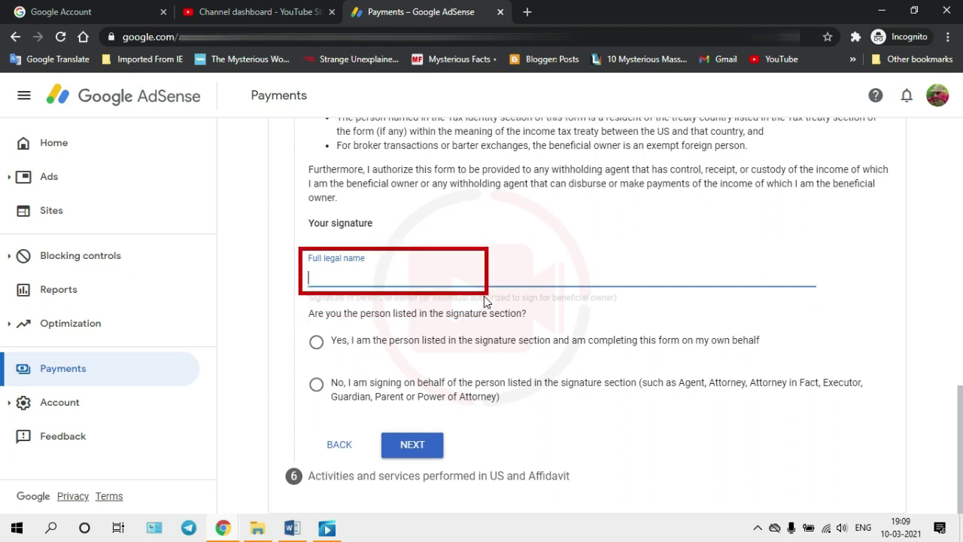
text(THAHSEENA)
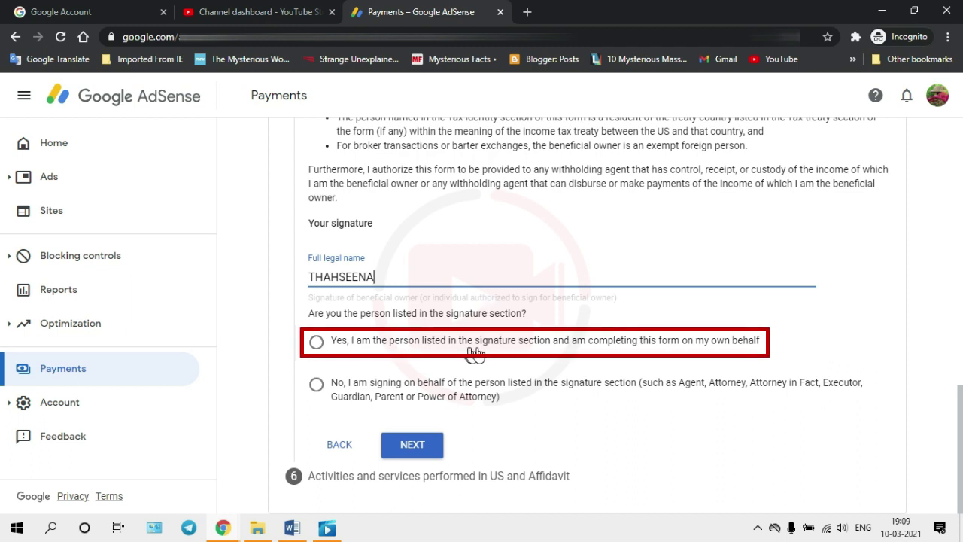
click(364, 348)
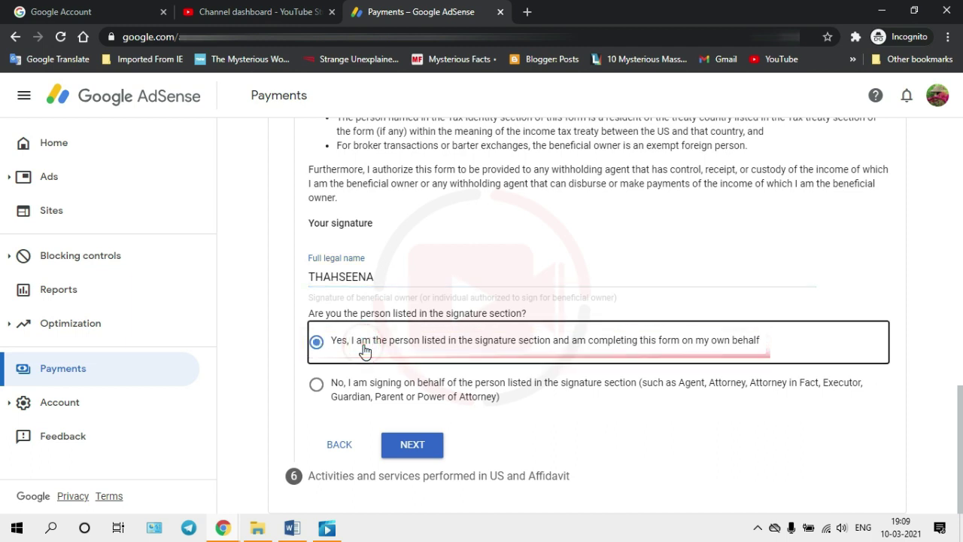
click(439, 457)
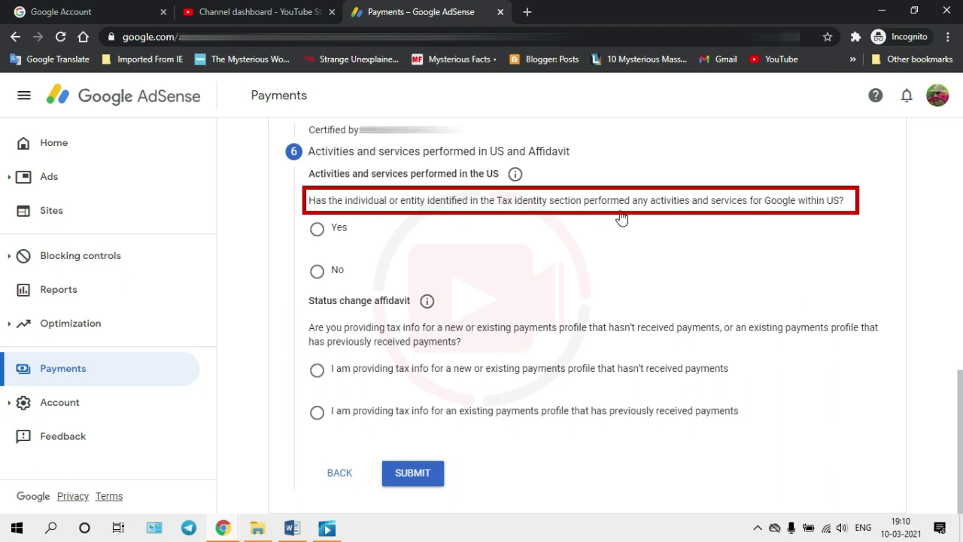
Answer No to activities performed for Google within the US and certify that services are performed solely outside the US
click(317, 270)
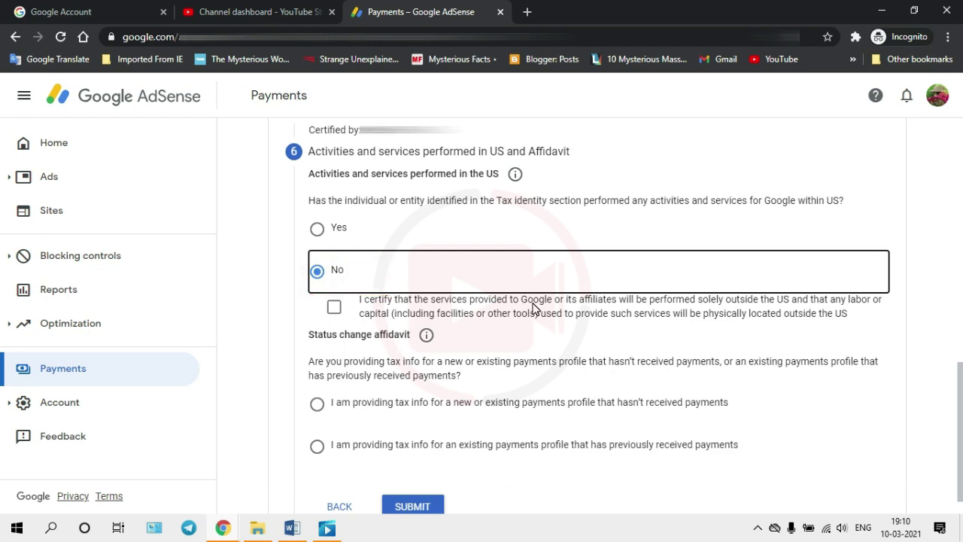
click(334, 307)
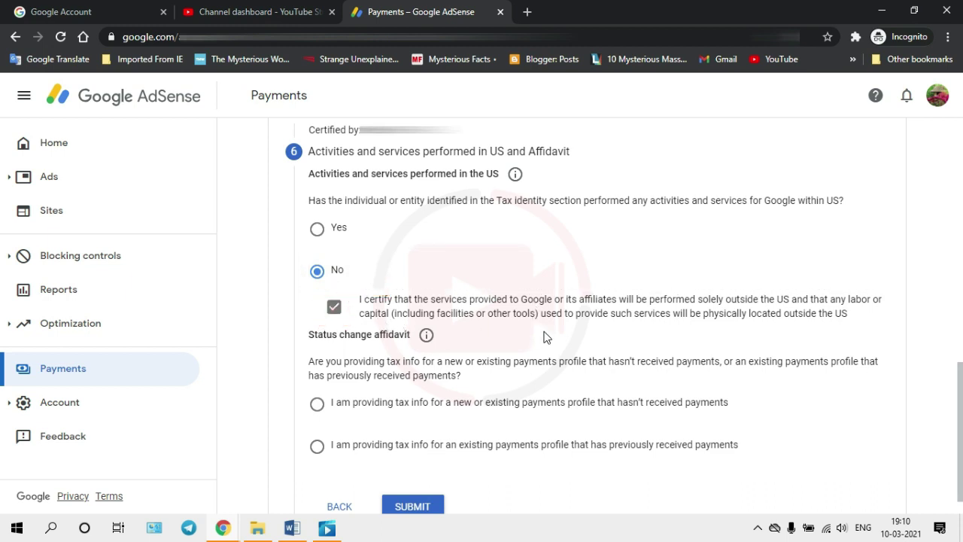
Declare an existing payments profile that has previously received payments, affirm the unchanged-information affidavit, and submit the tax form
scroll(540, 332, down, 1)
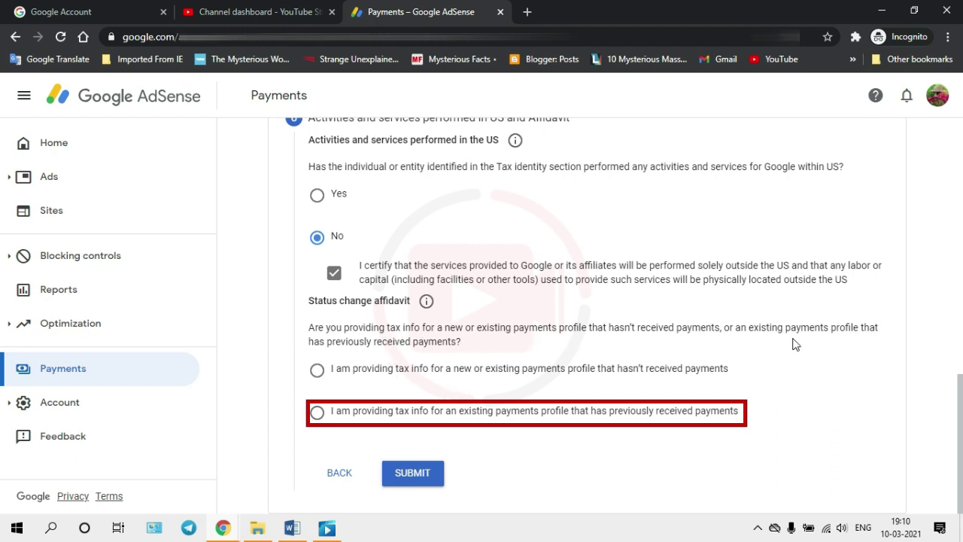
click(317, 413)
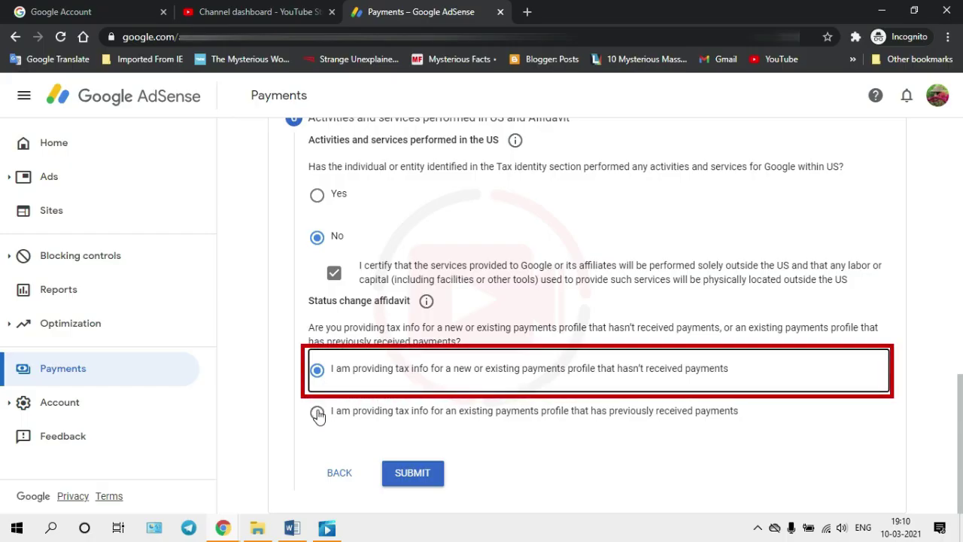
click(317, 413)
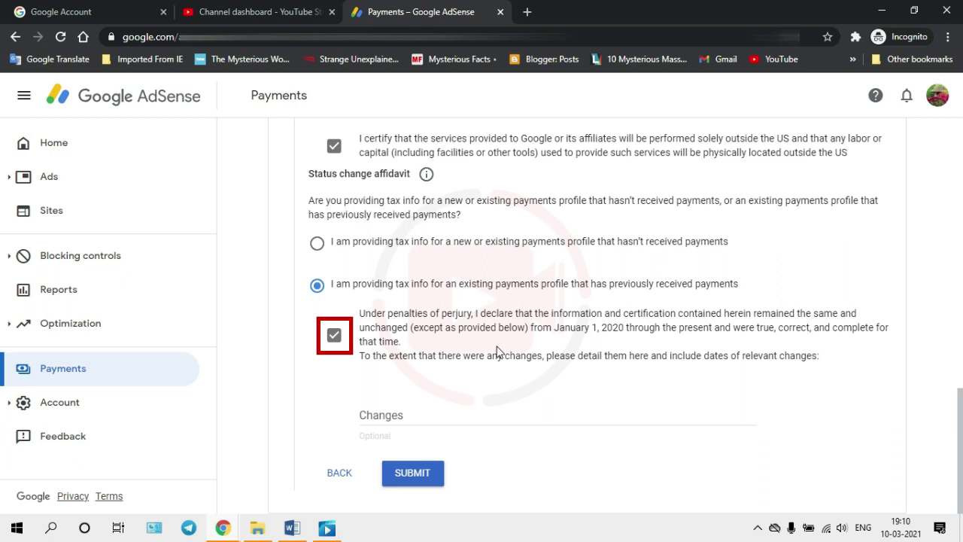
click(427, 481)
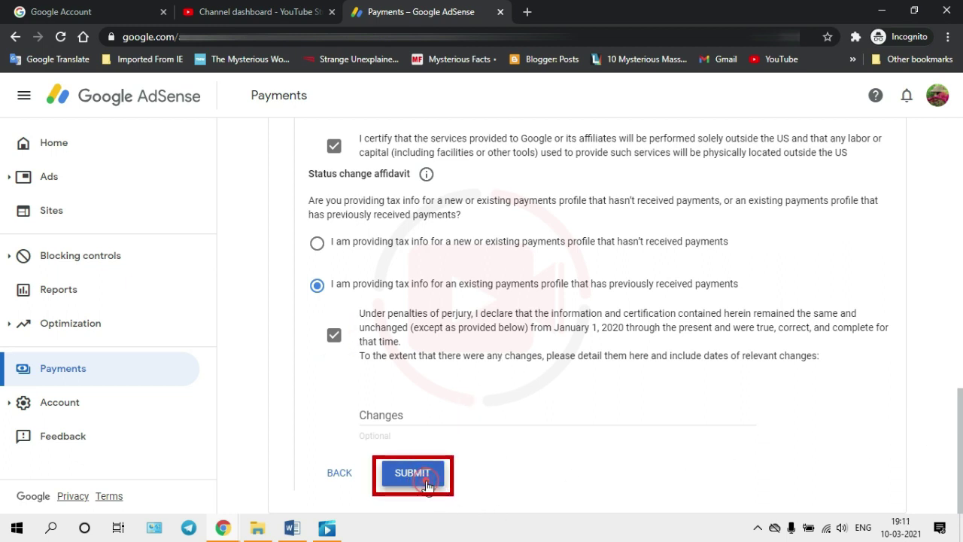